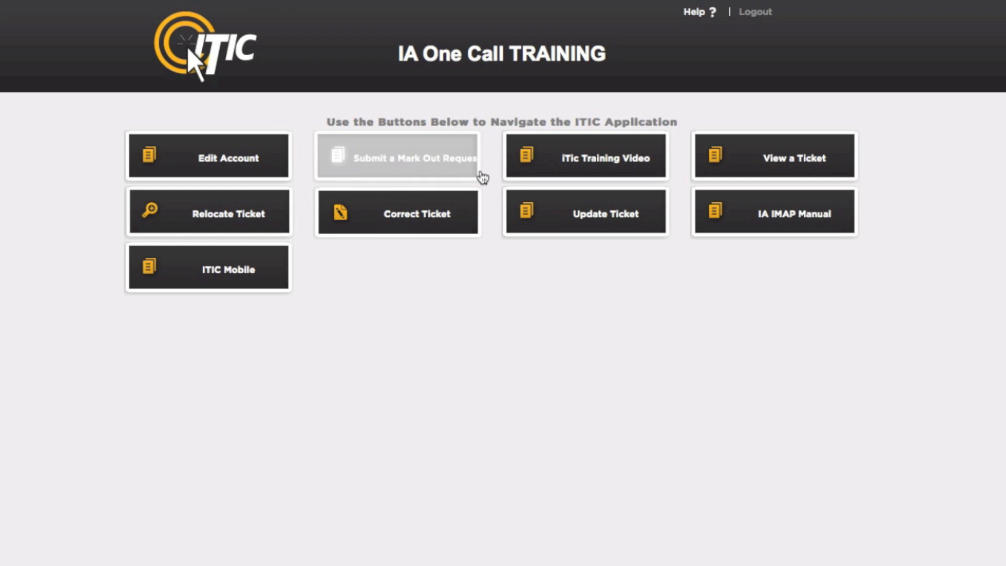
# Start a new mark-out request with AM as the best contact time and continue
pyautogui.click(463, 178)
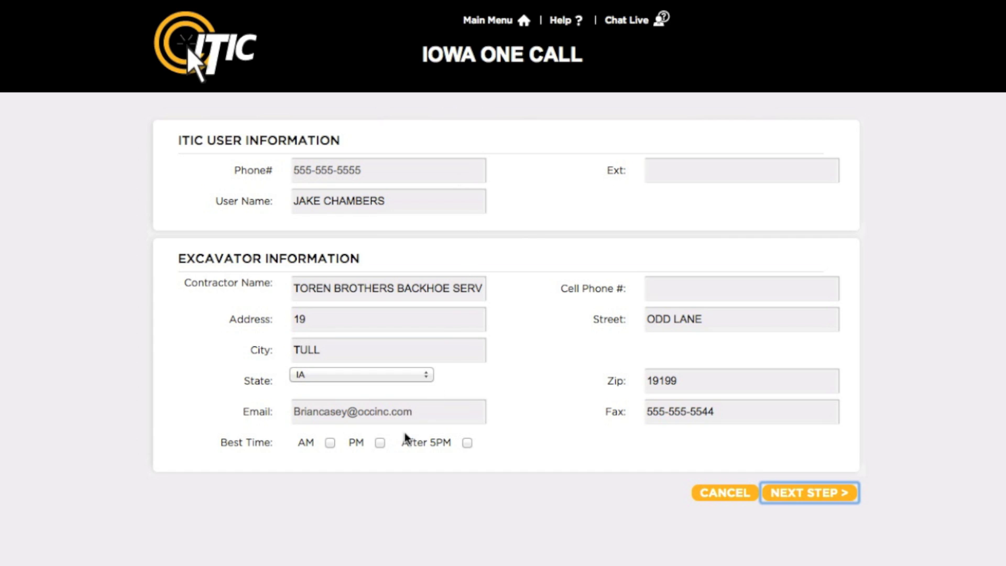
pyautogui.click(330, 443)
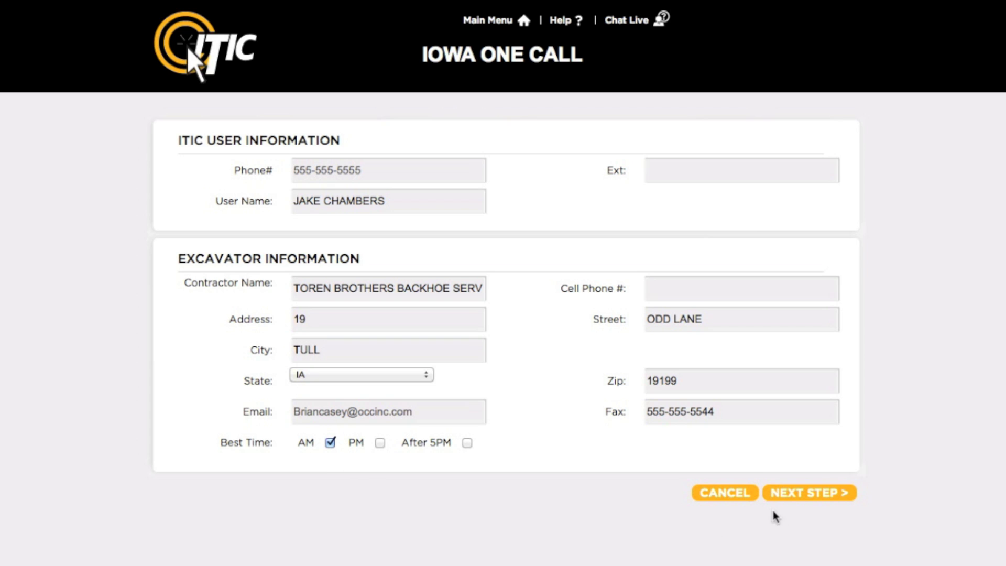
pyautogui.click(812, 496)
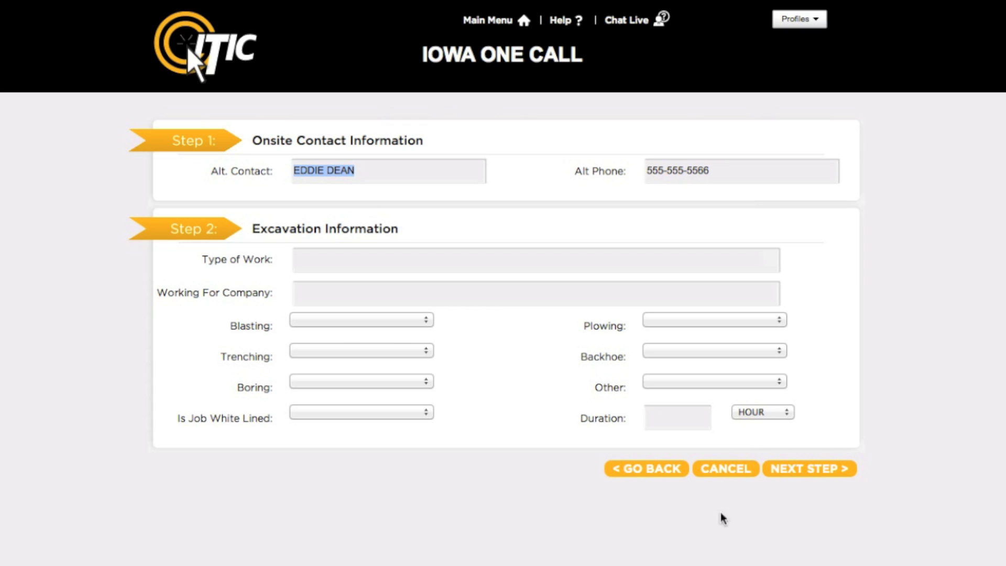
# Set Type of Work to INSTALLATION OF FENCE from the 'install' suggestions
pyautogui.click(429, 260)
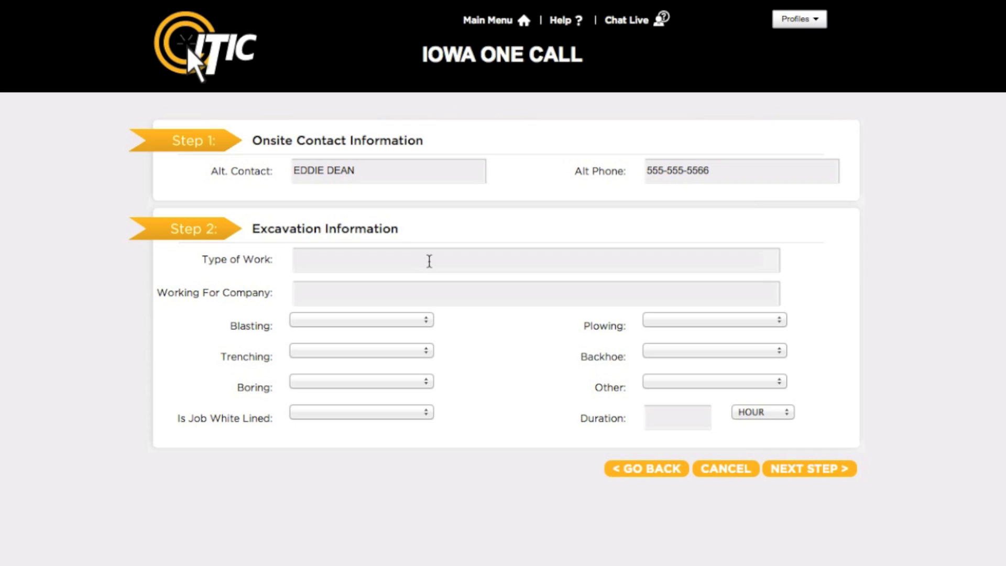
pyautogui.write('i')
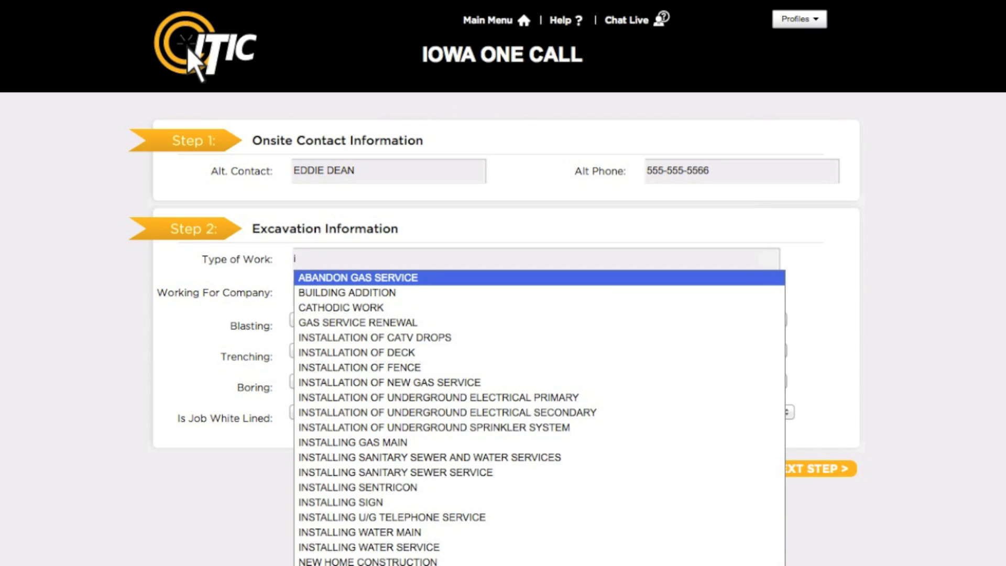
pyautogui.write('n')
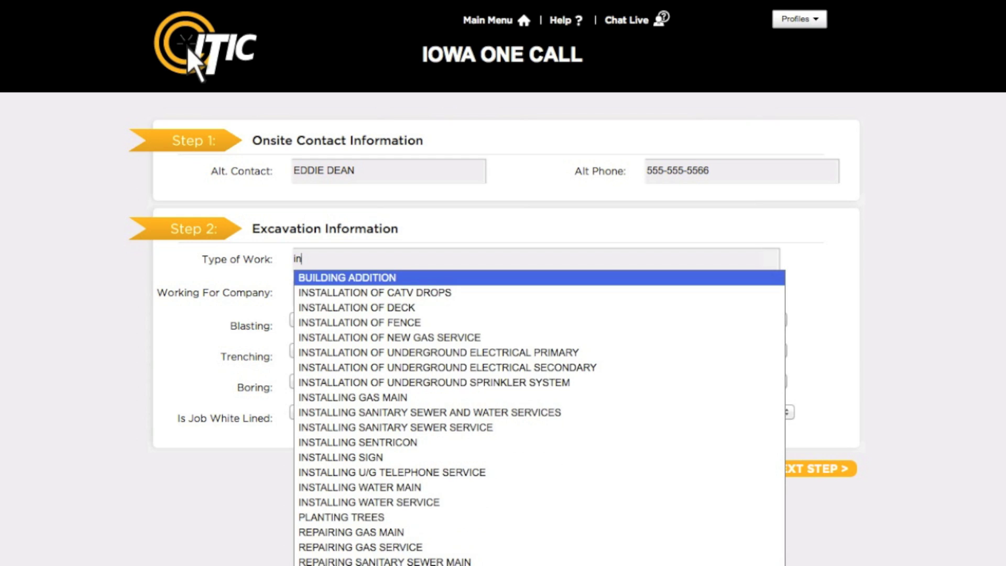
pyautogui.write('stall')
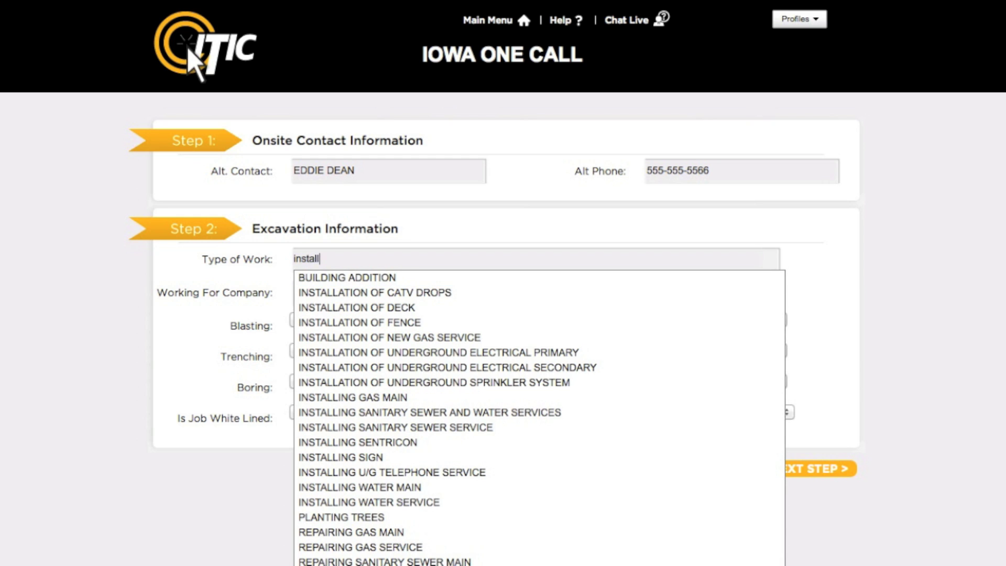
pyautogui.press('Down')
pyautogui.press('Down')
pyautogui.press('Return')
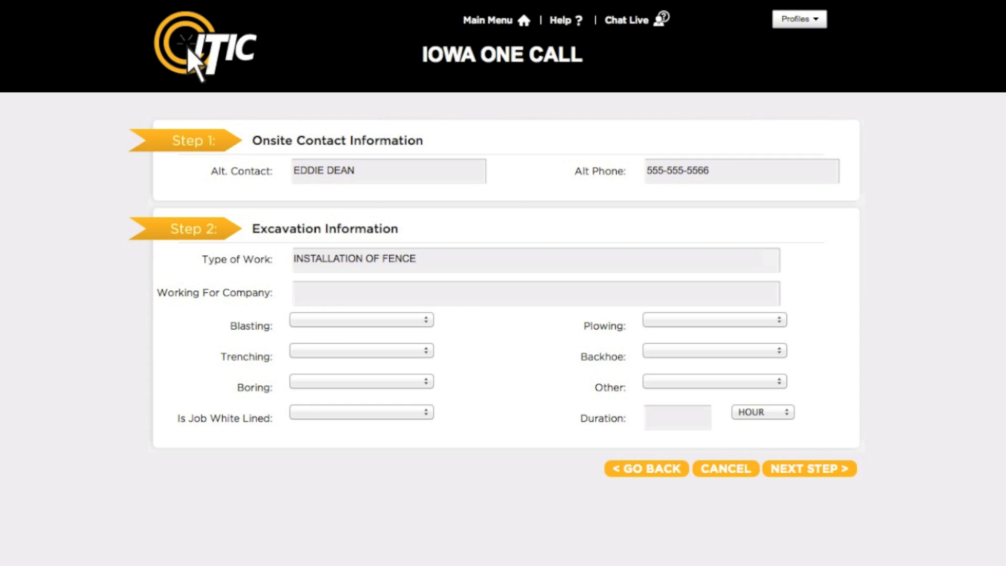
pyautogui.click(296, 292)
# Enter who the work is for and answer N for Blasting, Plowing, Trenching, Boring and Backhoe
pyautogui.write('Patrick Danville')
pyautogui.click(427, 325)
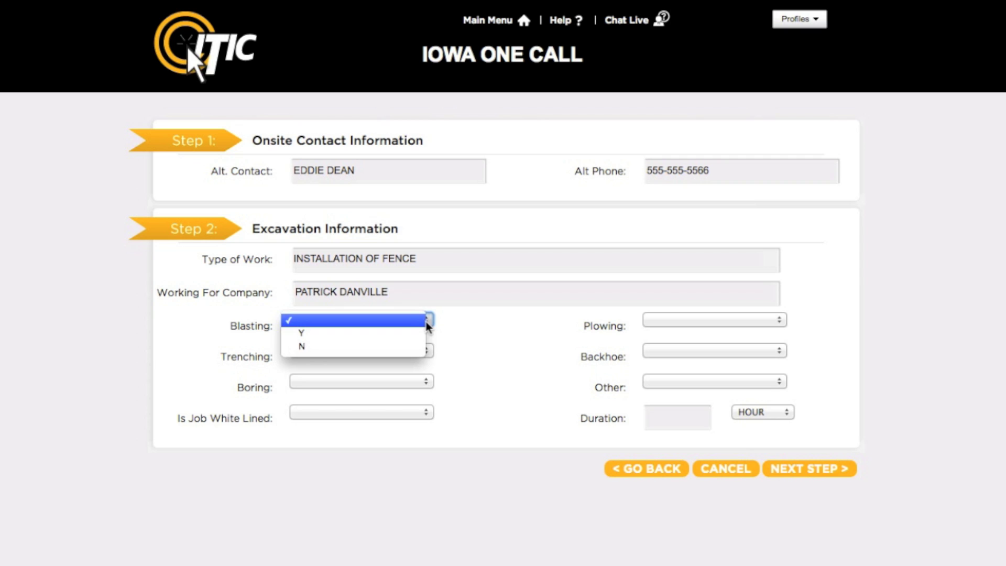
pyautogui.click(424, 349)
pyautogui.click(651, 320)
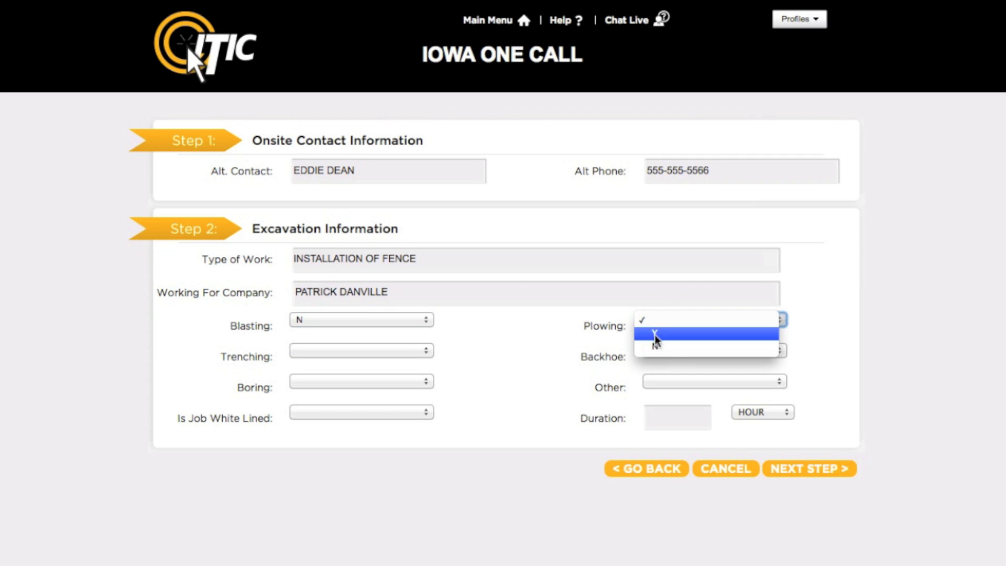
pyautogui.click(658, 346)
pyautogui.click(426, 350)
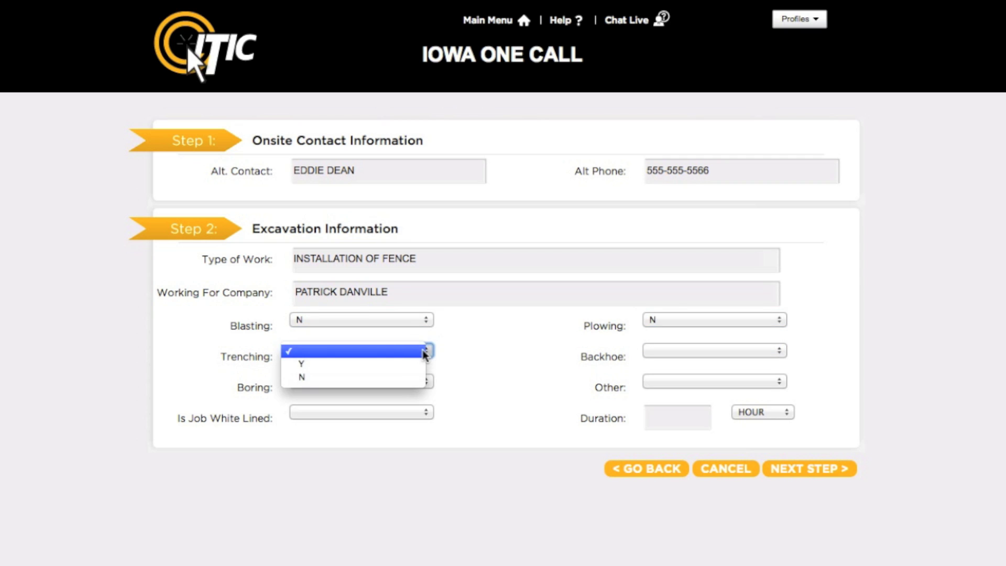
pyautogui.click(410, 377)
pyautogui.click(409, 378)
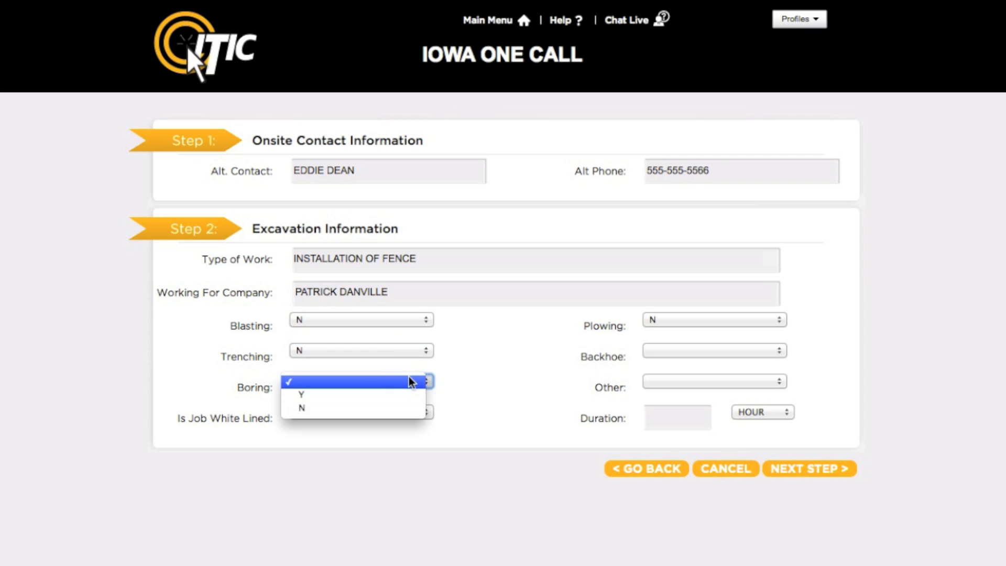
pyautogui.click(408, 408)
pyautogui.click(650, 350)
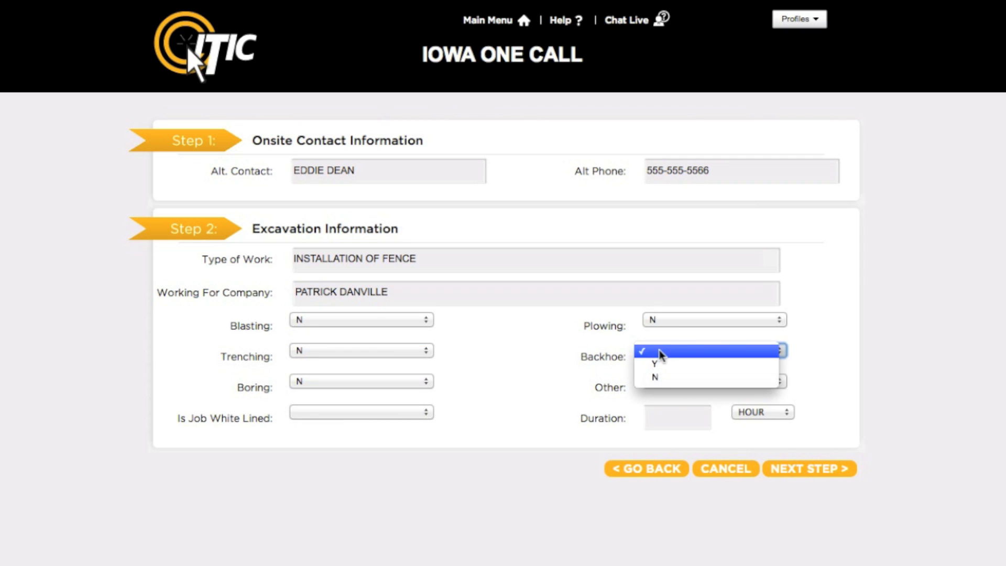
pyautogui.click(662, 376)
# Answer Y for Other and mark the job as not white lined
pyautogui.click(663, 381)
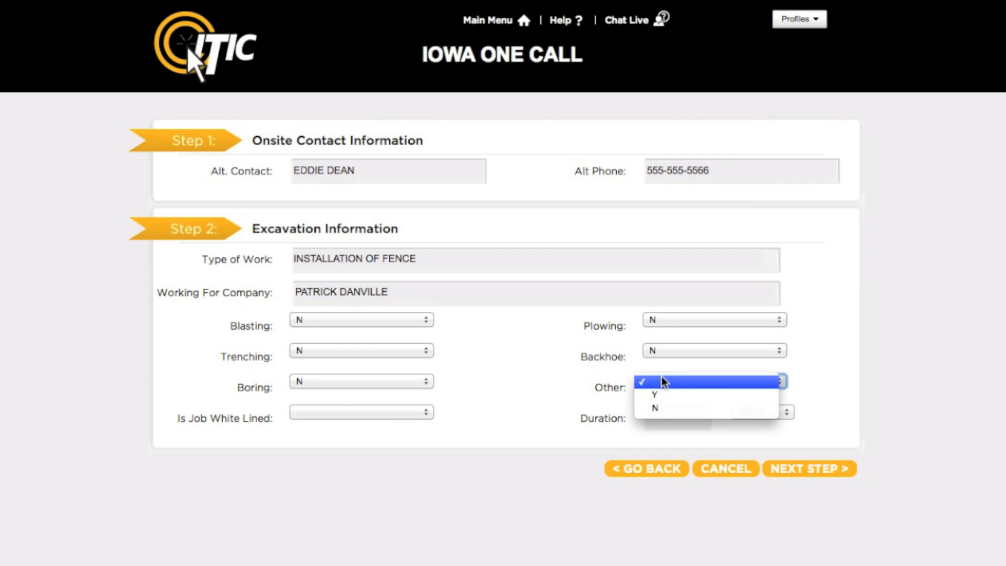
pyautogui.click(661, 393)
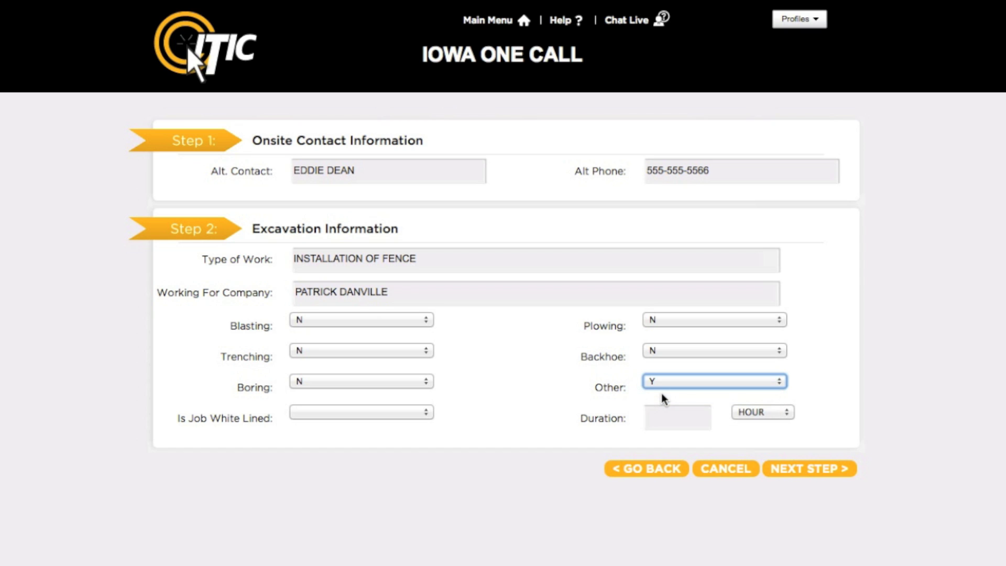
pyautogui.click(395, 413)
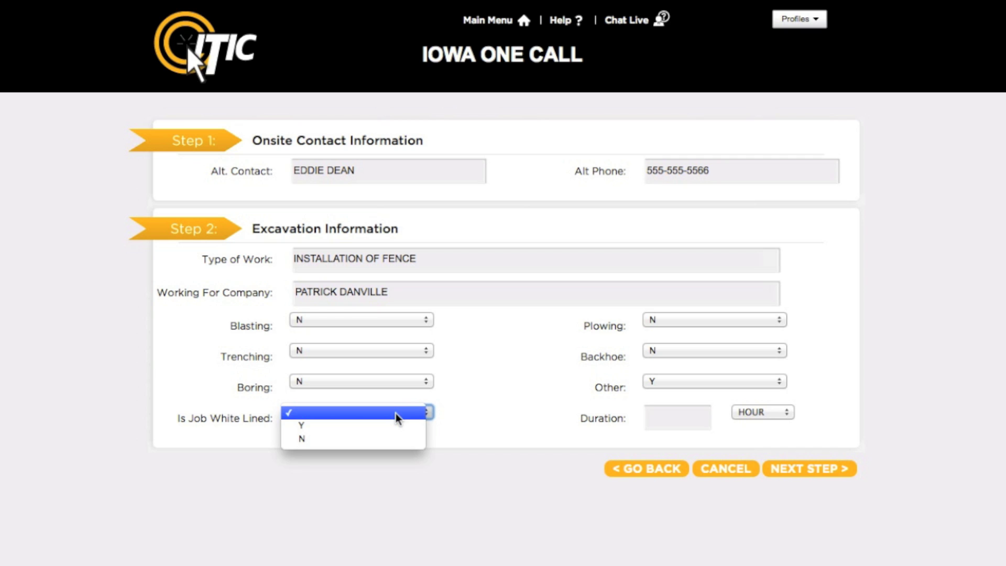
pyautogui.click(393, 438)
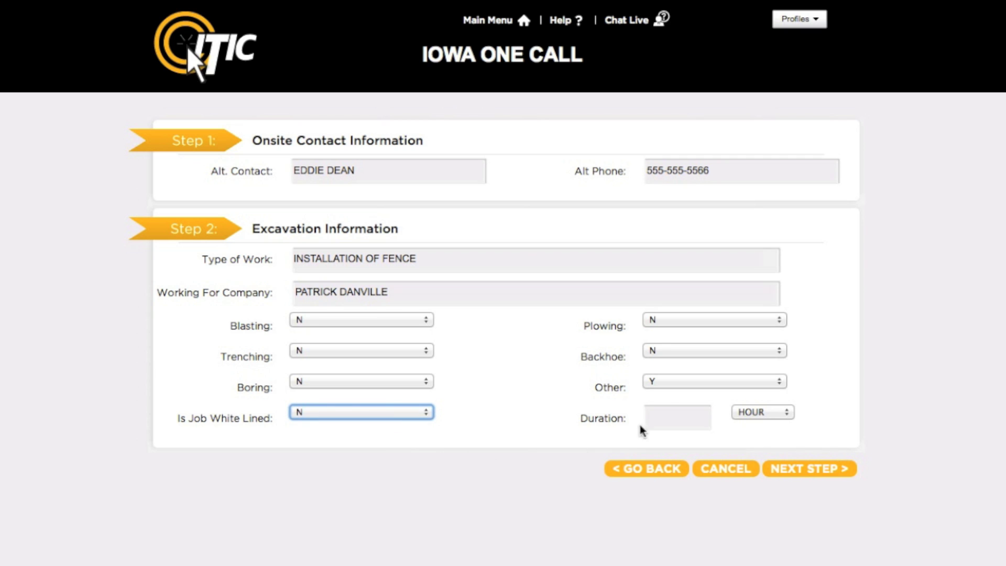
# Set the job duration to 2 DAYS and continue to Location Information
pyautogui.click(667, 415)
pyautogui.write('2')
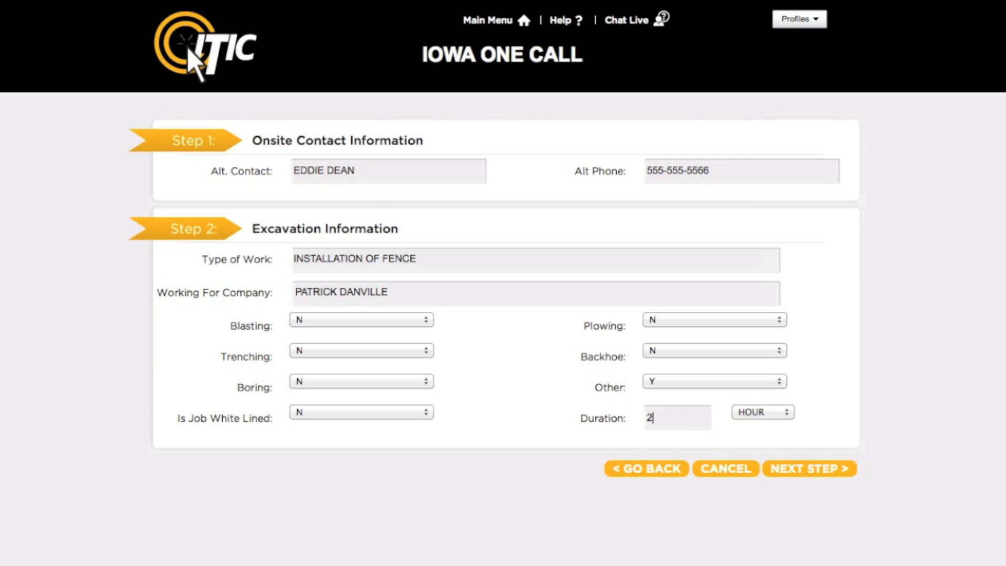
pyautogui.click(758, 413)
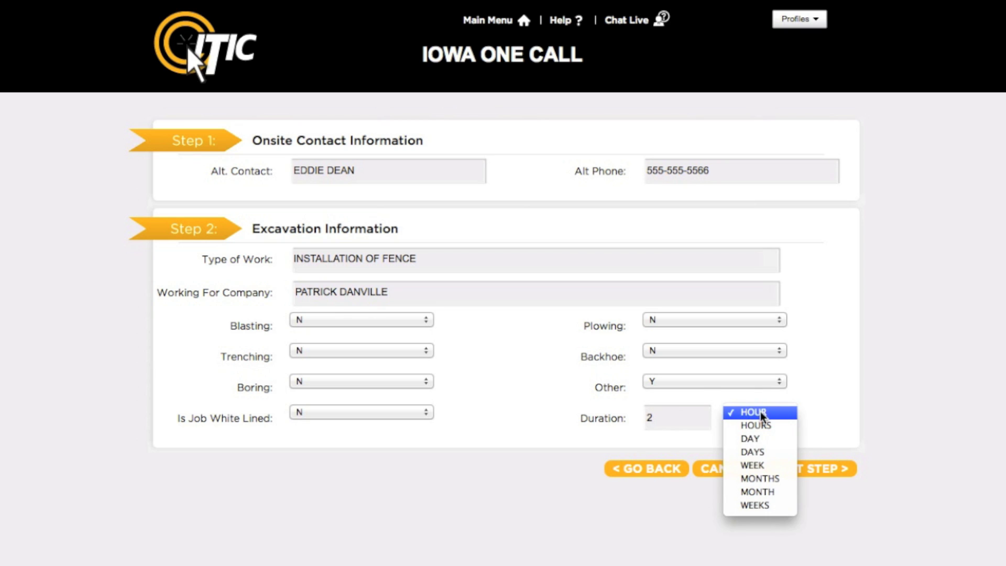
pyautogui.click(762, 448)
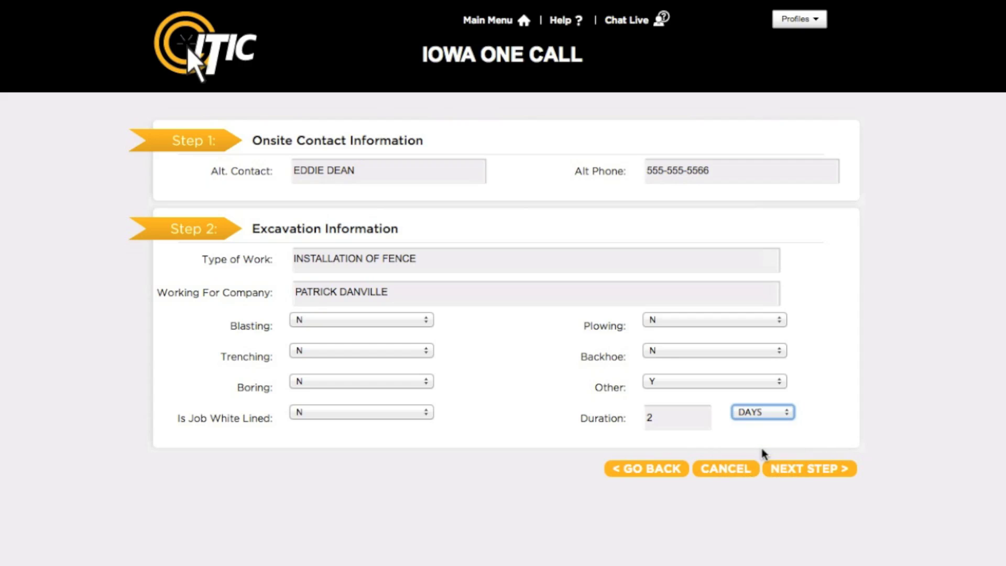
pyautogui.click(801, 474)
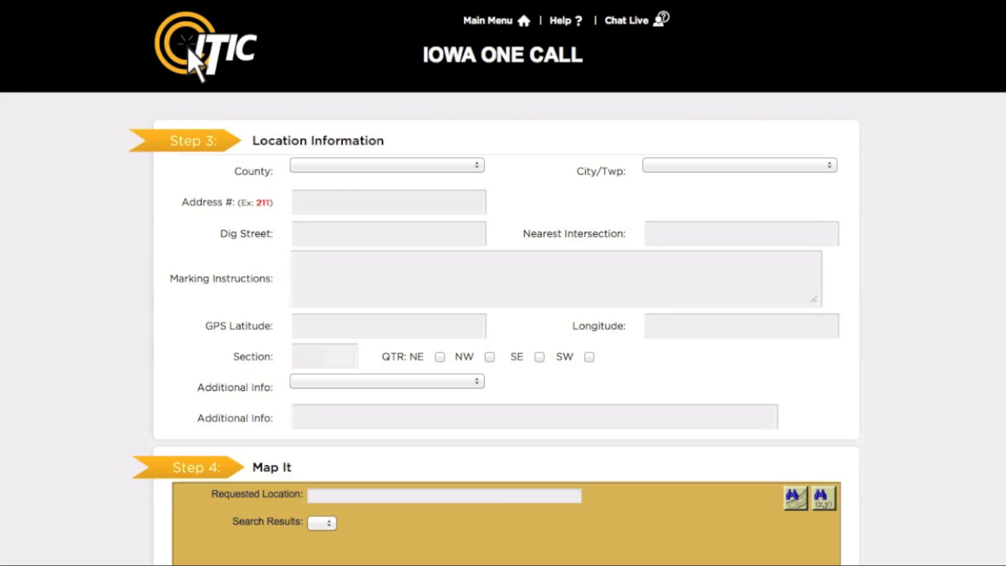
pyautogui.click(464, 173)
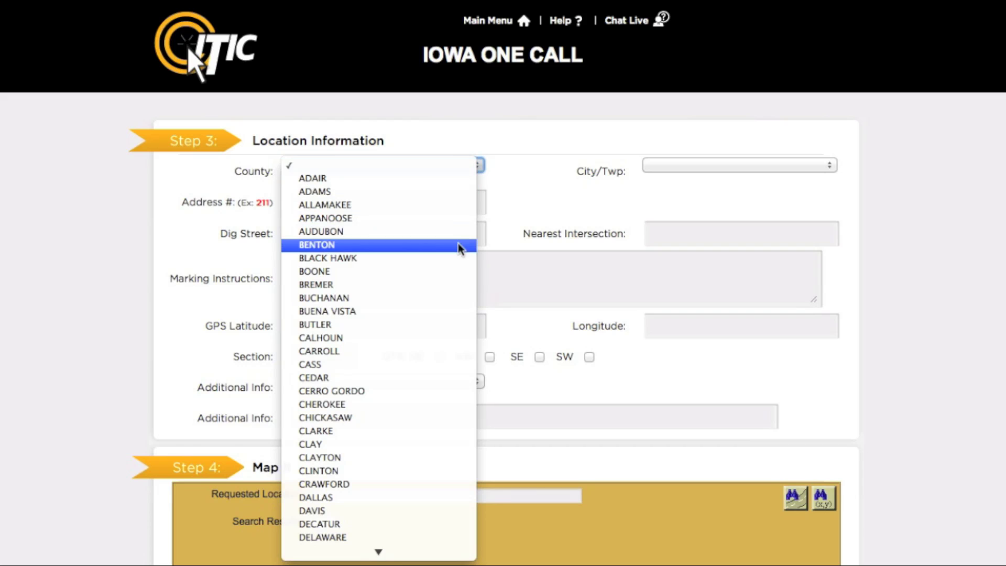
pyautogui.click(460, 261)
pyautogui.click(671, 166)
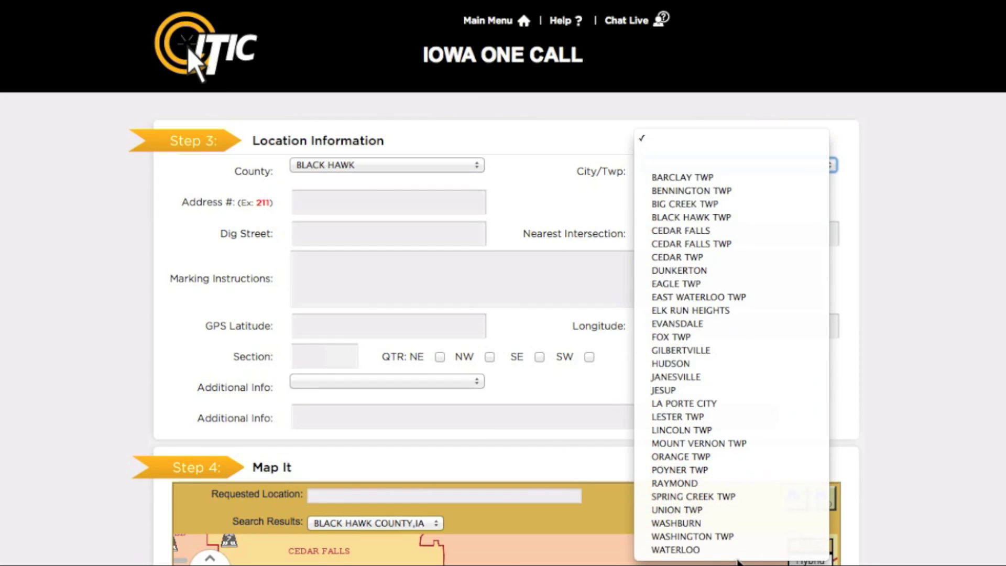
pyautogui.click(736, 546)
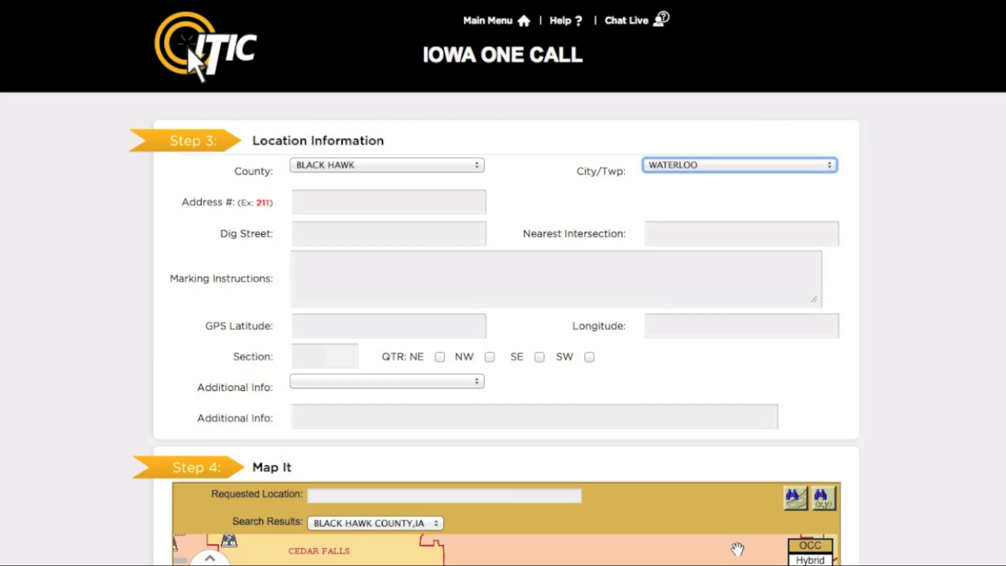
pyautogui.press('Tab')
pyautogui.write('715')
pyautogui.press('Tab')
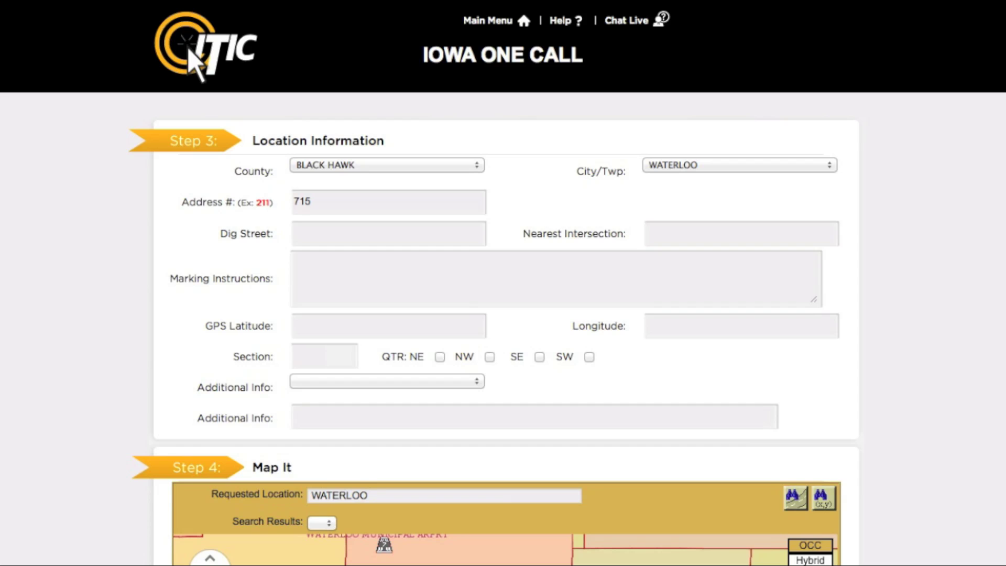
pyautogui.write('haw')
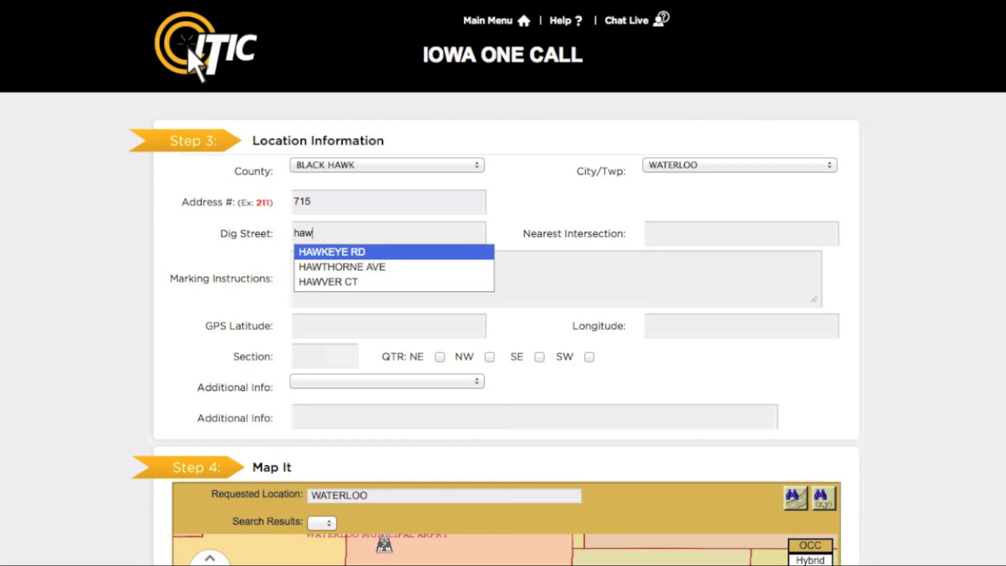
pyautogui.write('th')
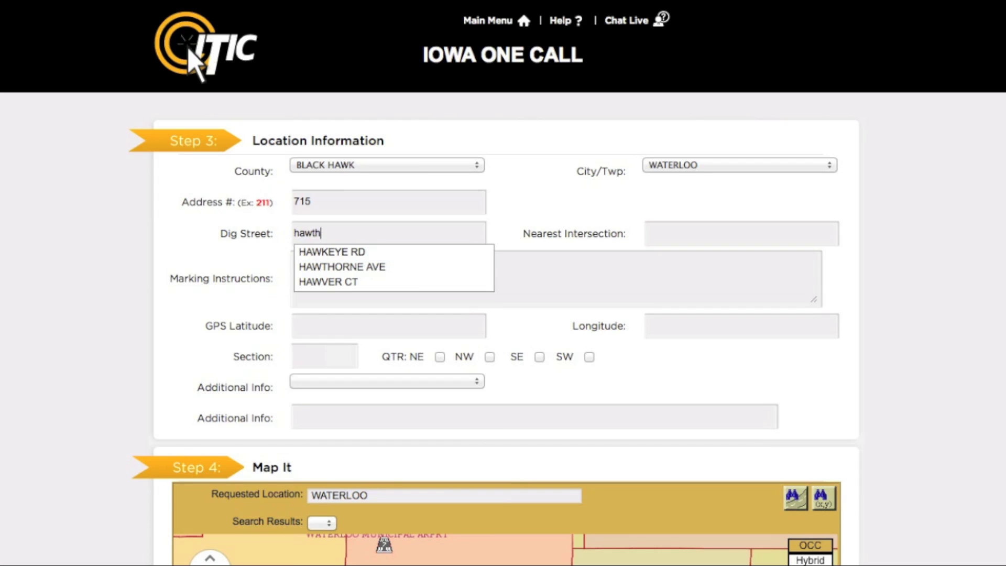
pyautogui.press('Tab')
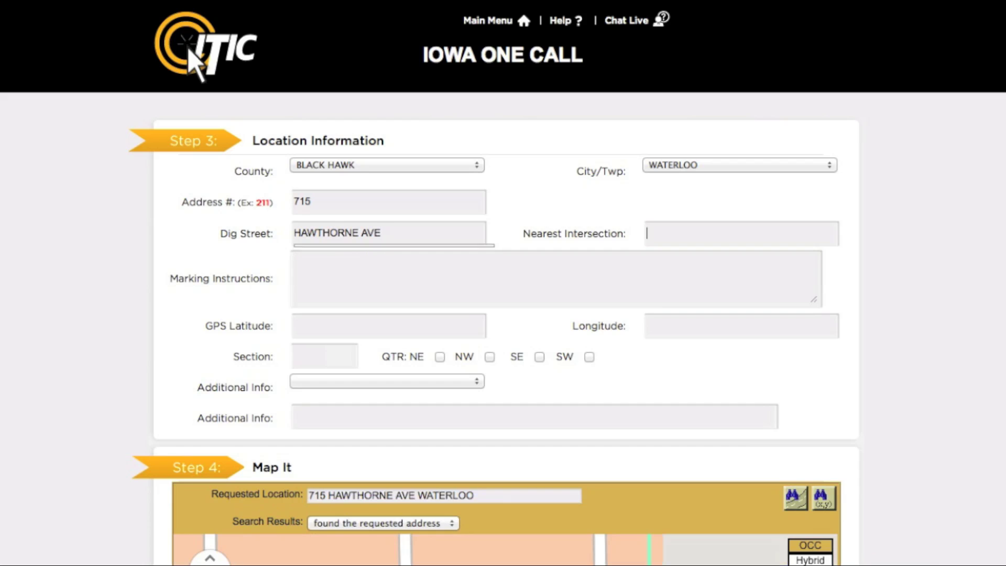
# Set nearest intersection WESTERN AVE and enter marking instructions from front house corners to rear lot line
pyautogui.write('w')
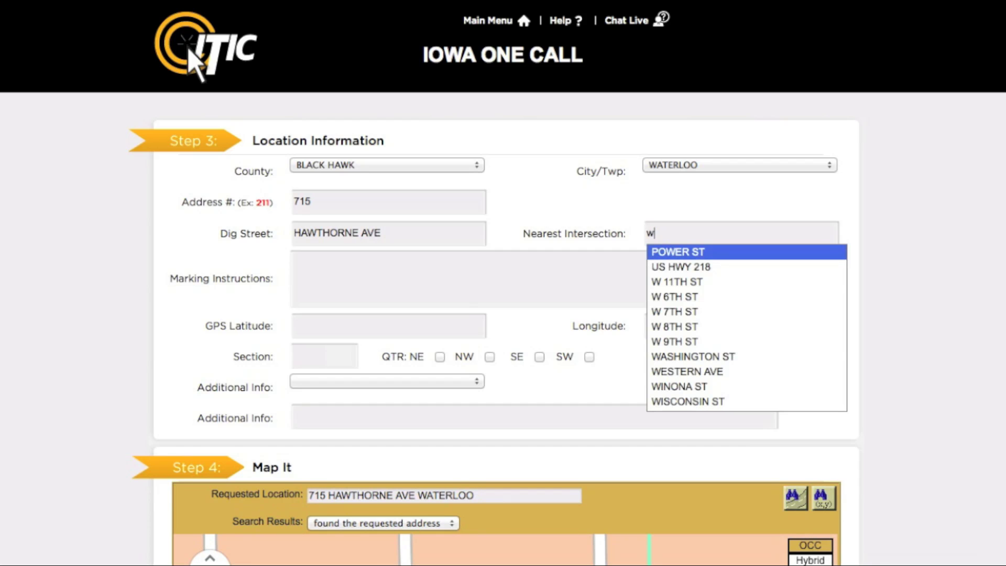
pyautogui.write('es')
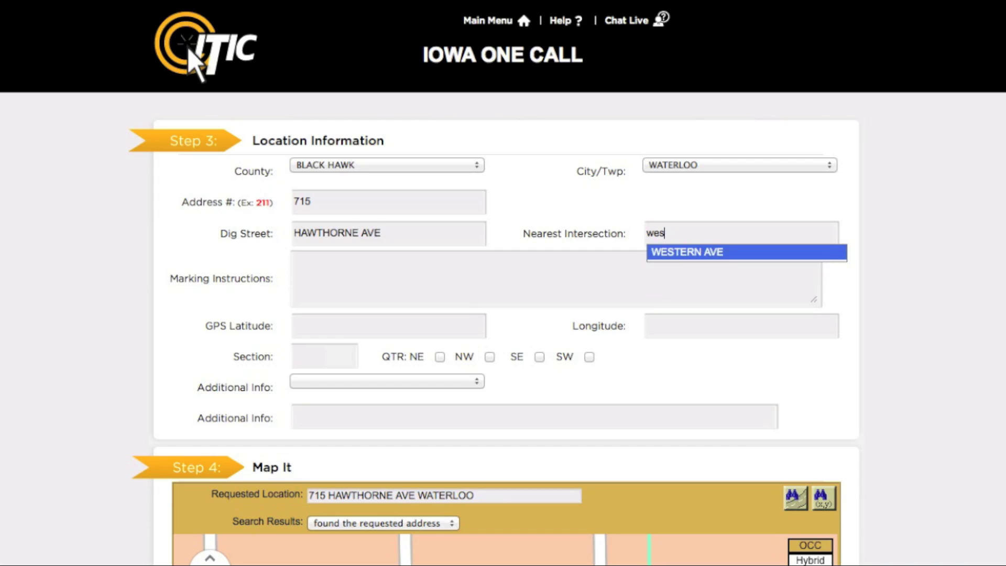
pyautogui.press('Tab')
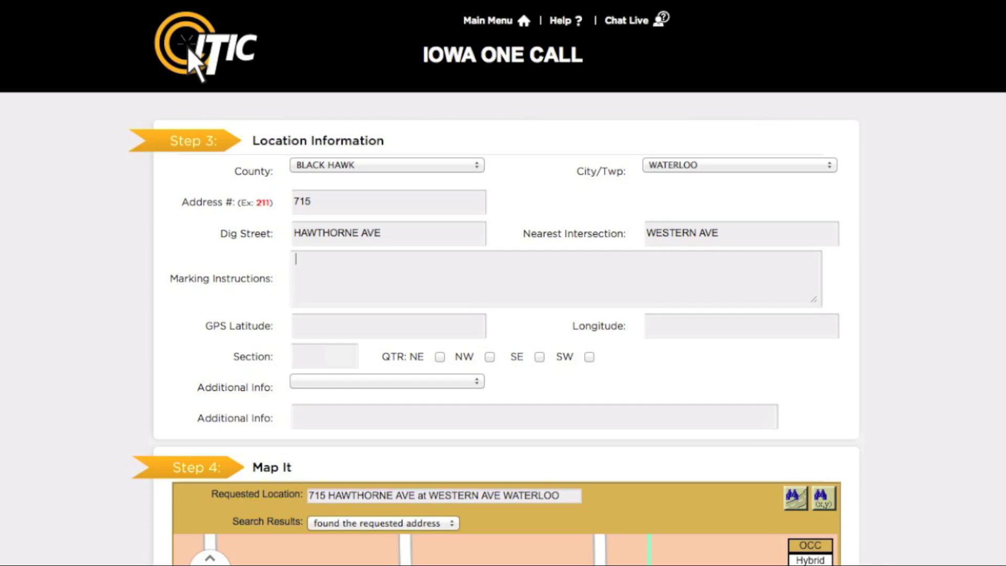
pyautogui.write('mark from front corn')
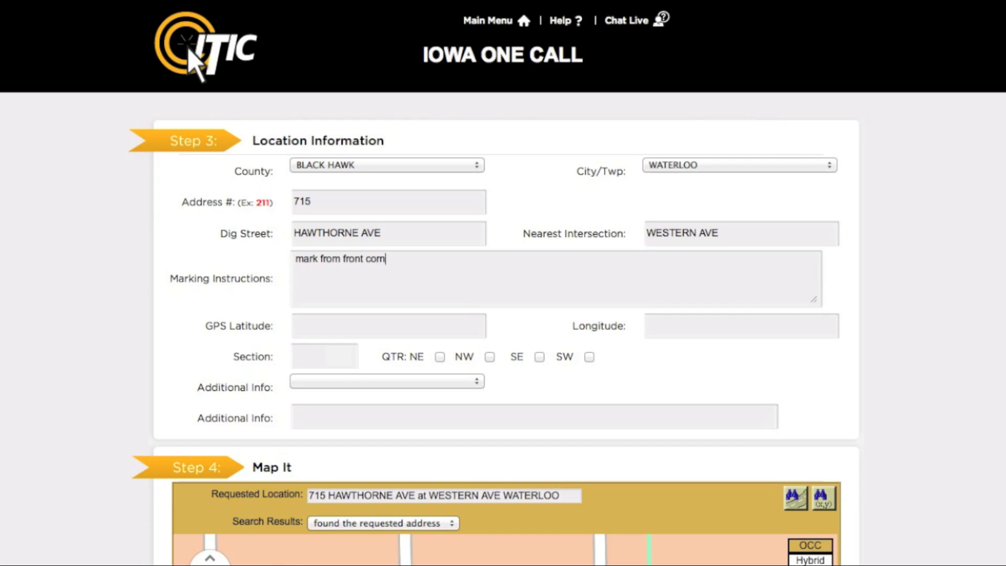
pyautogui.write('ers of house to rear lo')
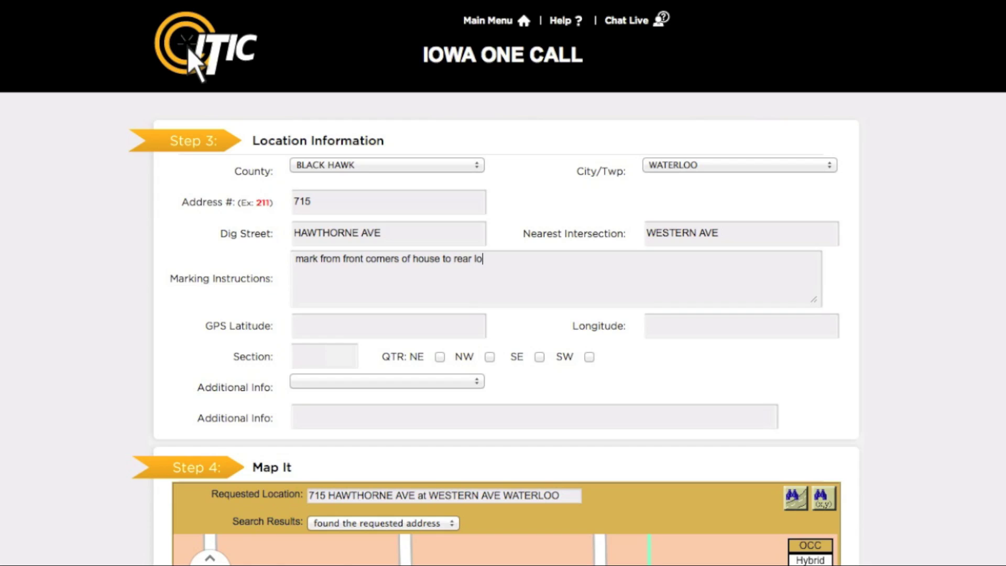
pyautogui.write('t line for width of lot')
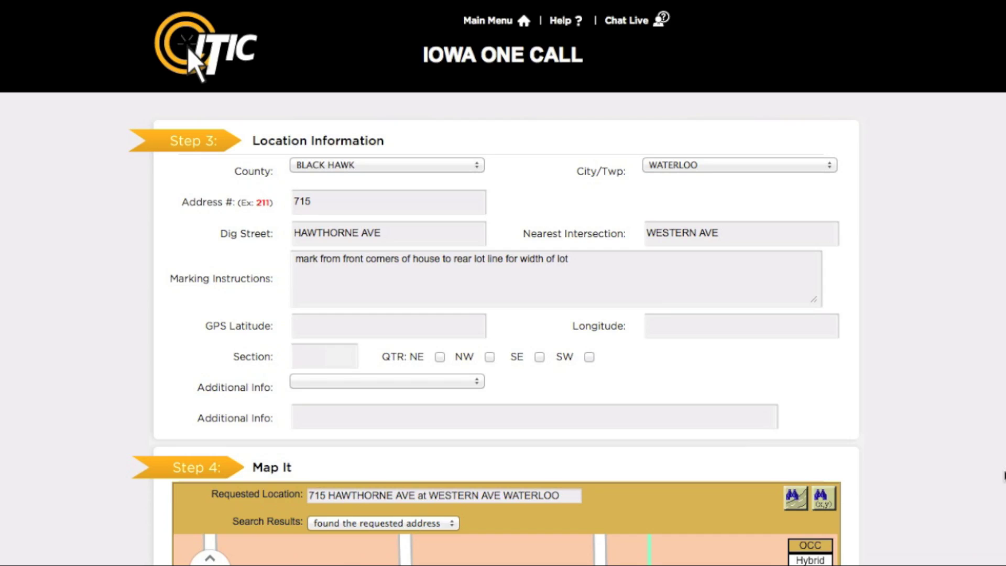
# Scroll down to the Step 4 Map It section showing the dig-area polygon
pyautogui.scroll(-7, 1003, 472)
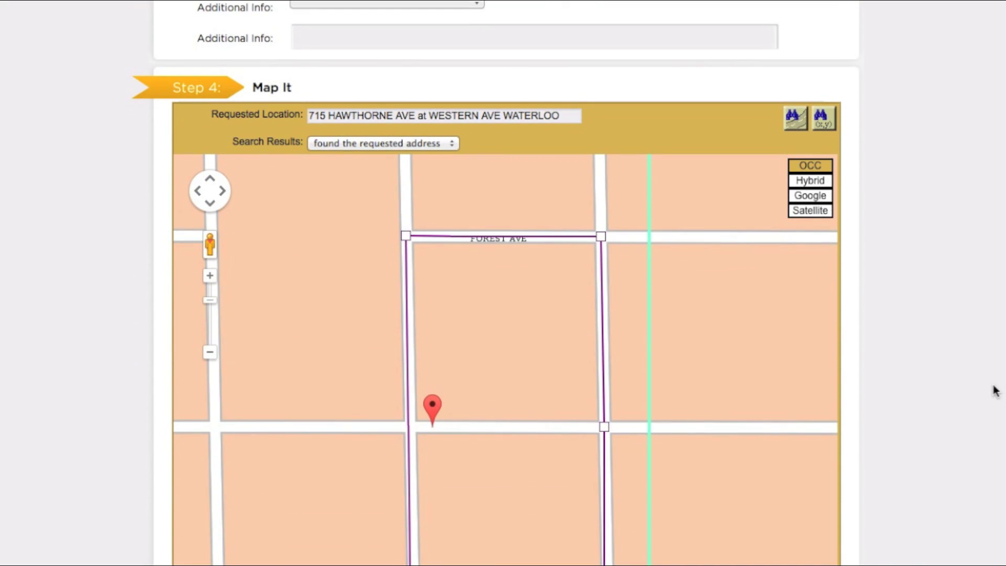
pyautogui.scroll(-3, 995, 390)
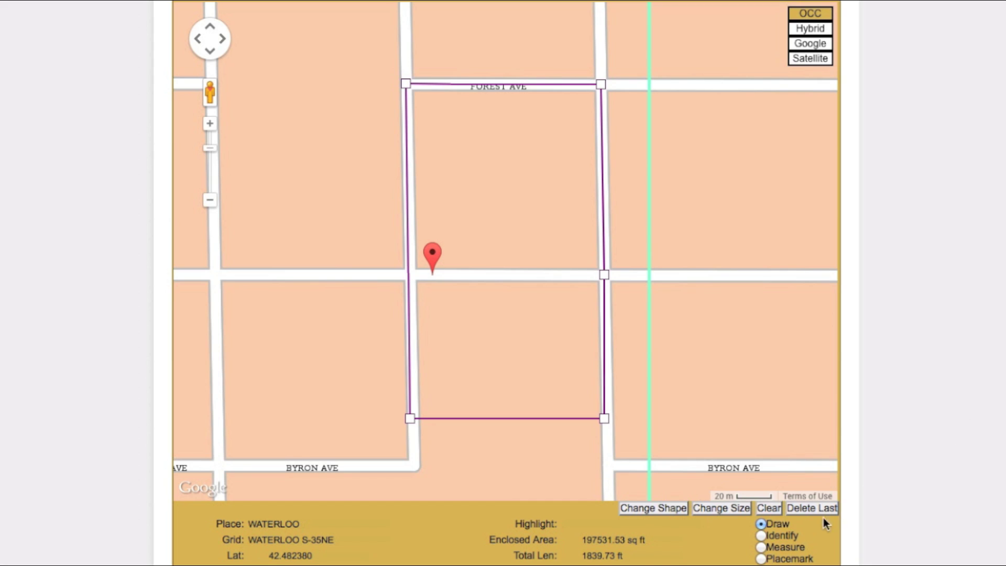
# Identify the street block beside the pin and cycle the polygon shape back to a rectangle
pyautogui.click(762, 536)
pyautogui.click(496, 275)
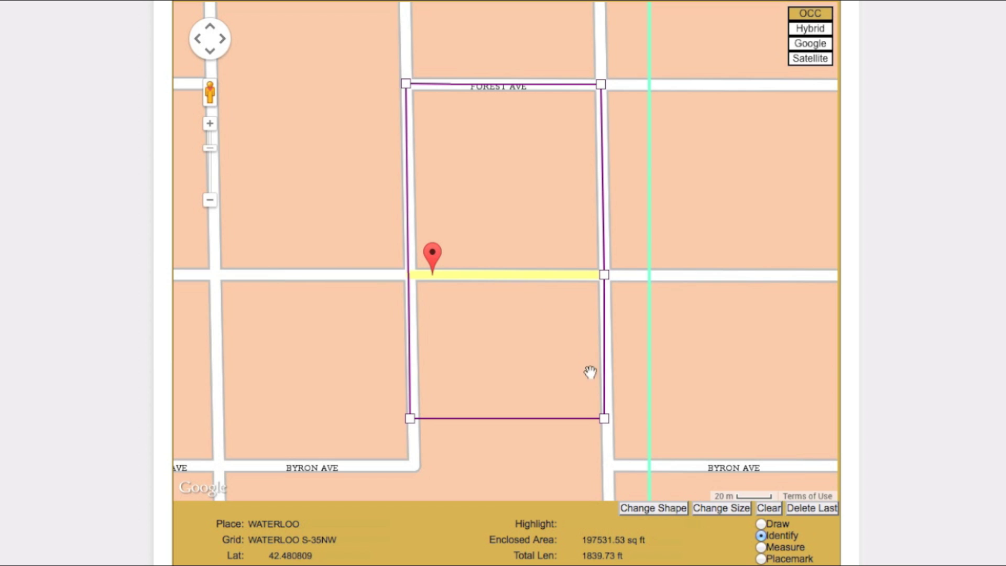
pyautogui.click(629, 510)
pyautogui.click(629, 510)
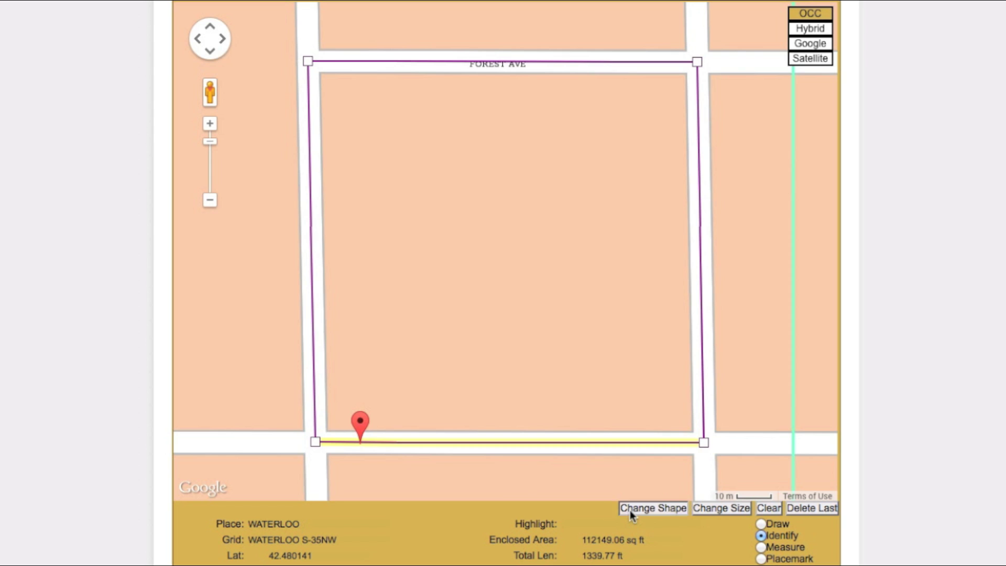
pyautogui.click(630, 510)
pyautogui.click(629, 511)
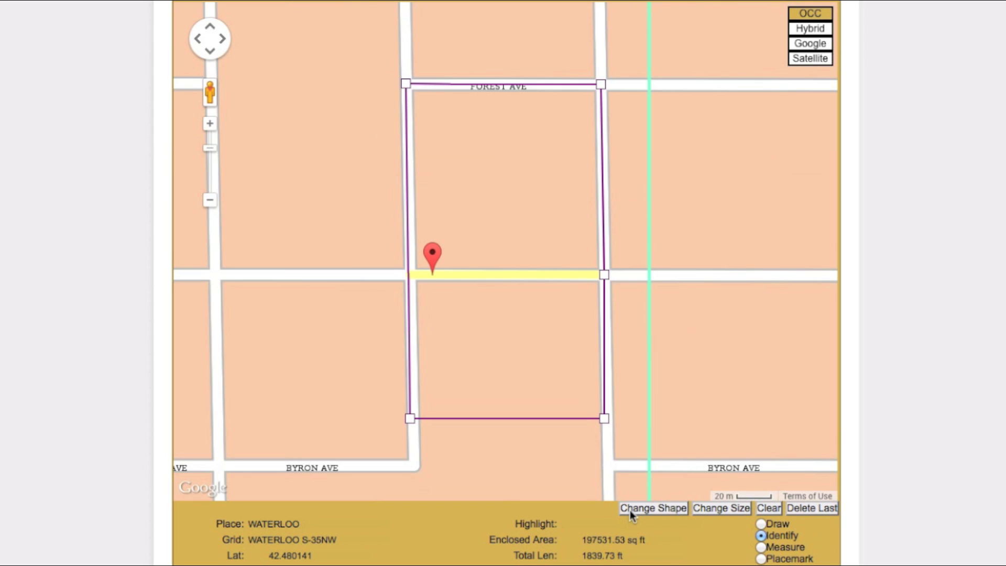
# Try enlarging the polygon, restore its size, then clear it from the map
pyautogui.click(707, 514)
pyautogui.click(708, 513)
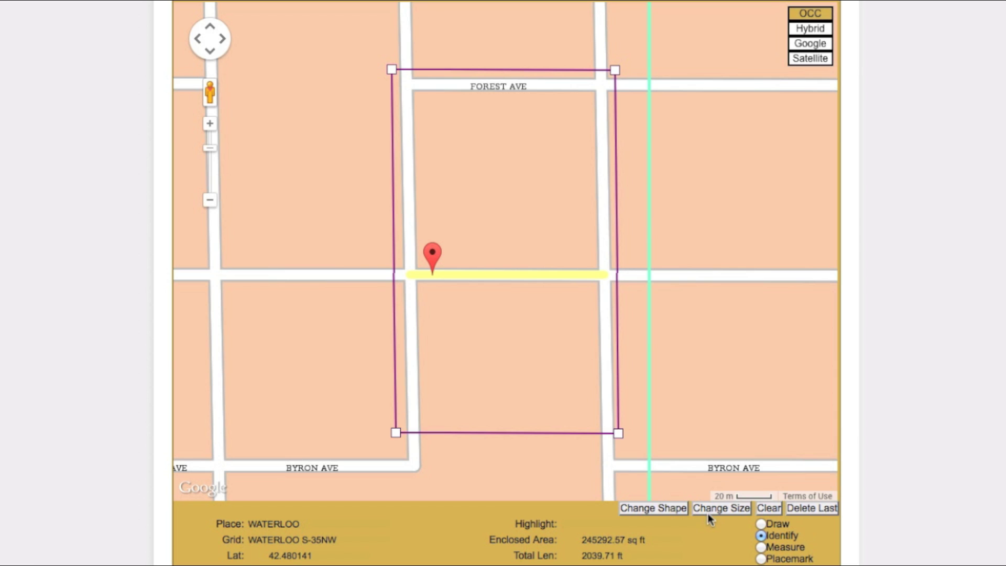
pyautogui.click(708, 513)
pyautogui.click(707, 514)
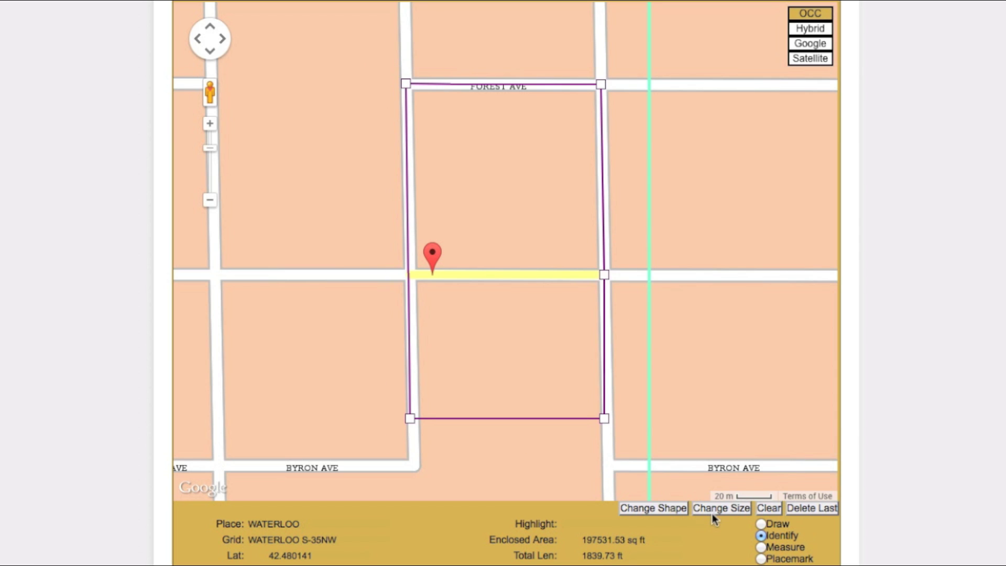
pyautogui.click(768, 508)
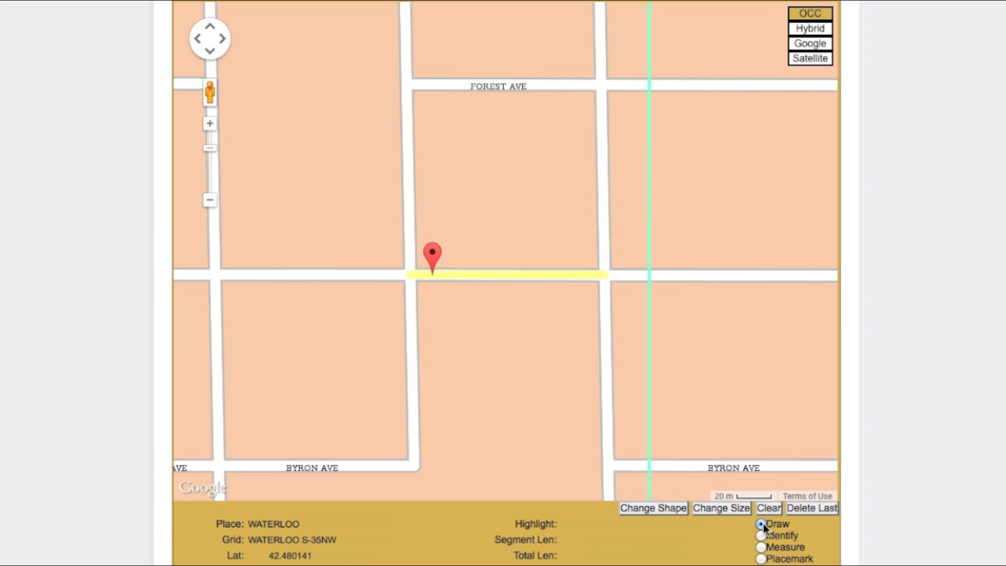
# Draw a four-corner dig area from the pin's street up to Forest Ave, 135998.85 sq ft
pyautogui.click(398, 285)
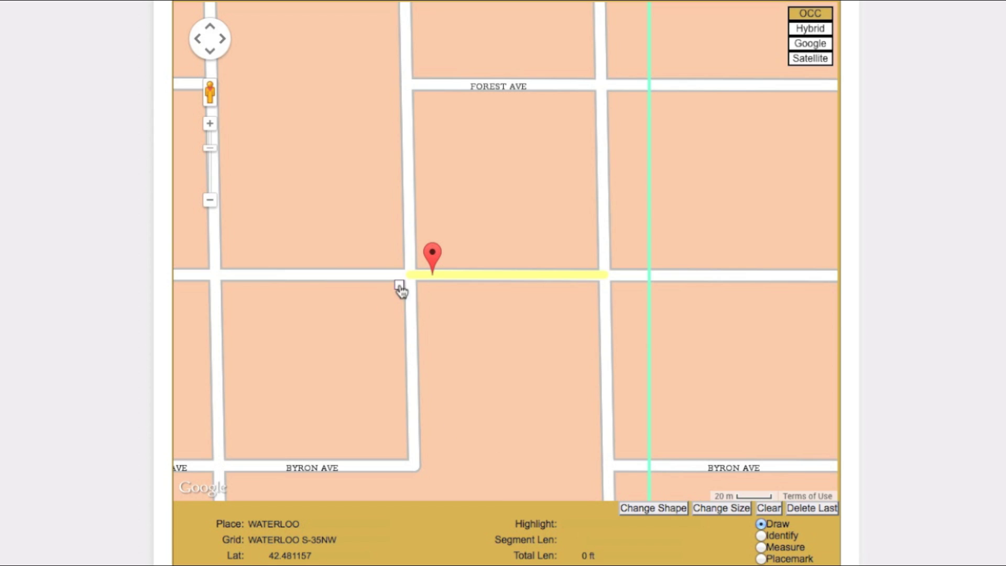
pyautogui.click(614, 286)
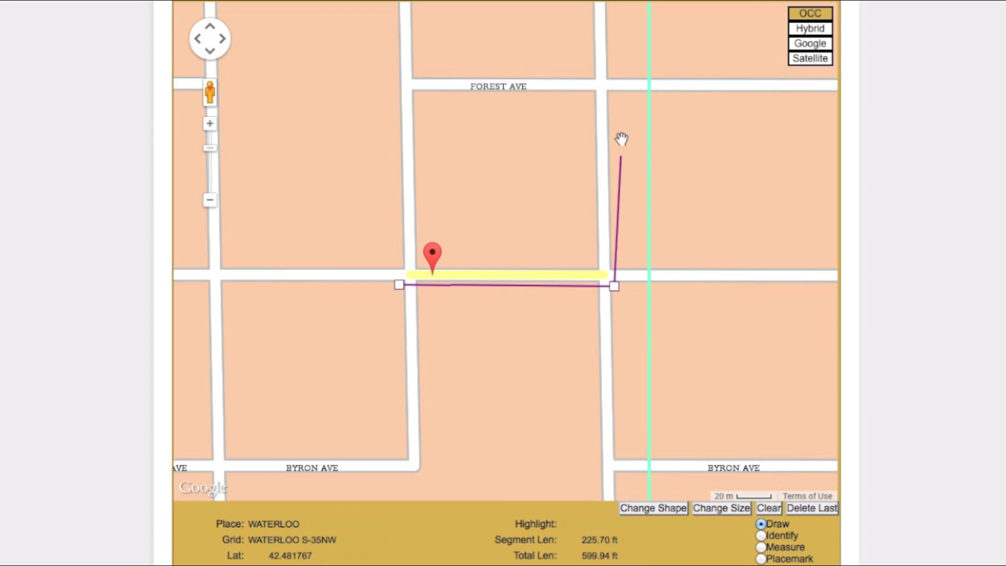
pyautogui.click(611, 75)
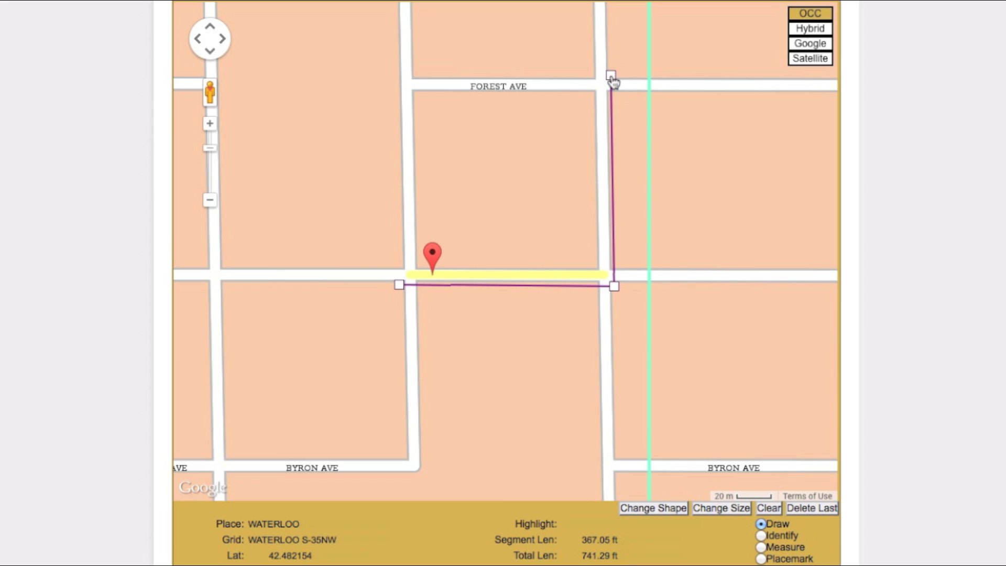
pyautogui.click(397, 77)
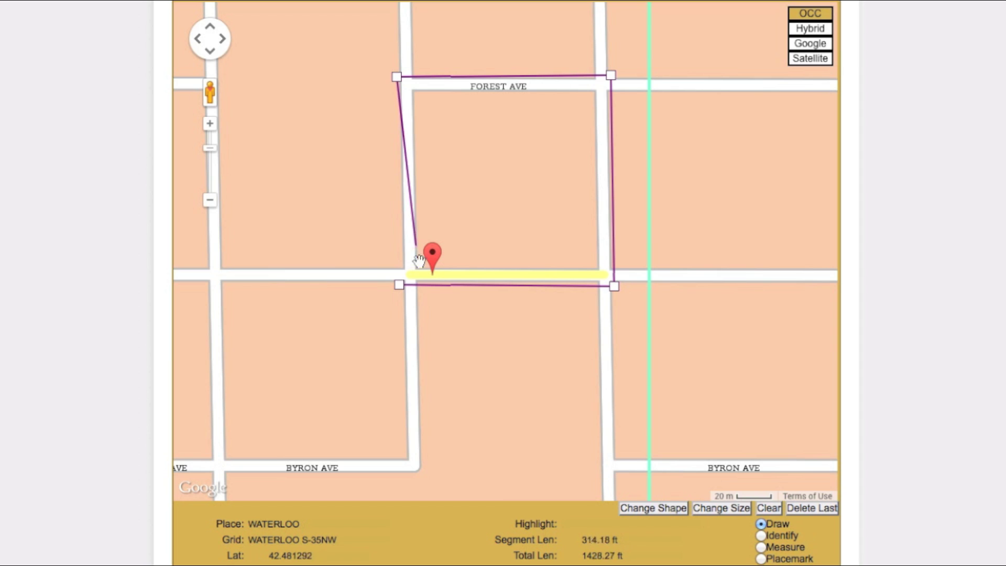
pyautogui.click(399, 286)
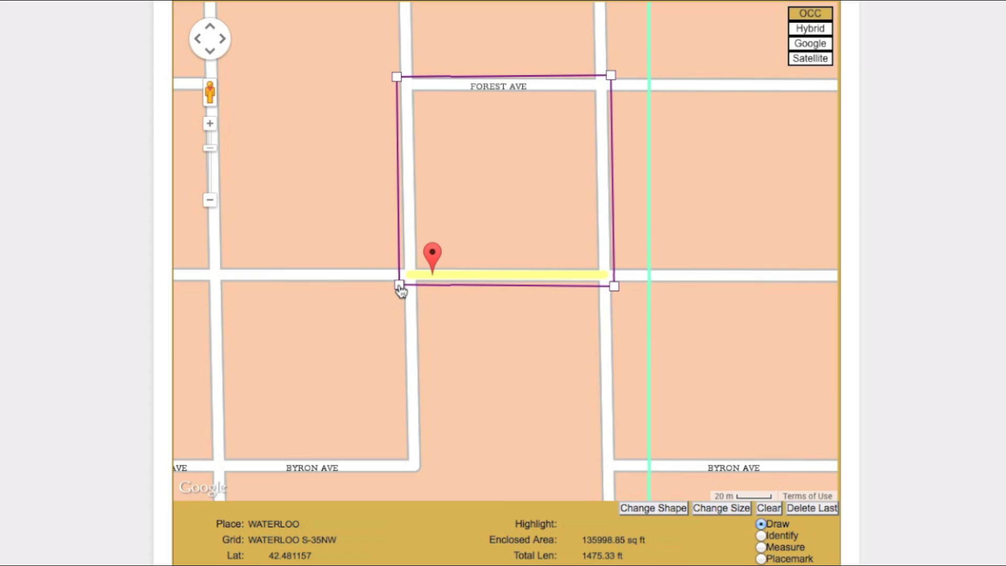
pyautogui.click(812, 62)
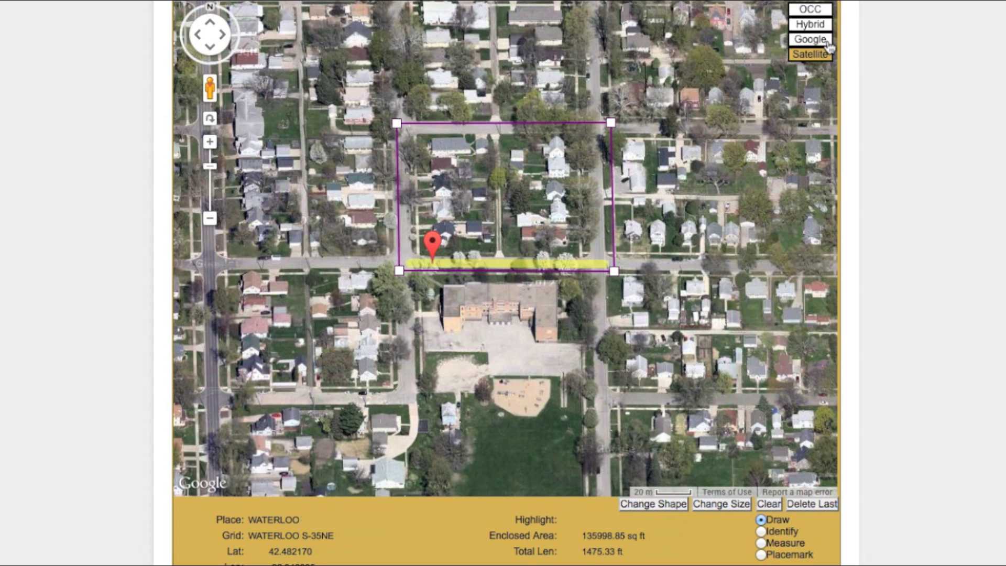
# Check the polygon on Google and Hybrid maps, zoom out, return to OCC, and reach Step 5
pyautogui.click(826, 45)
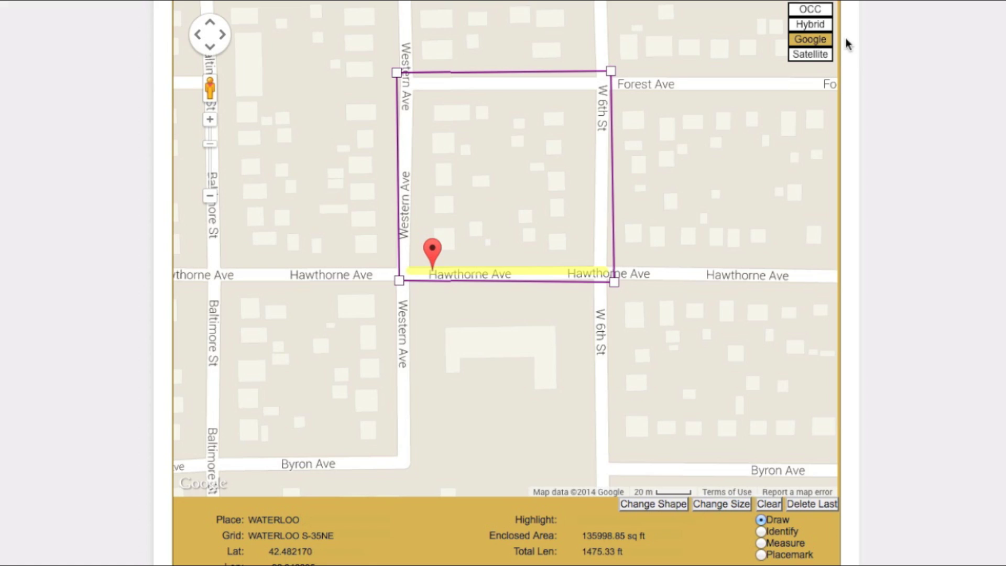
pyautogui.click(828, 25)
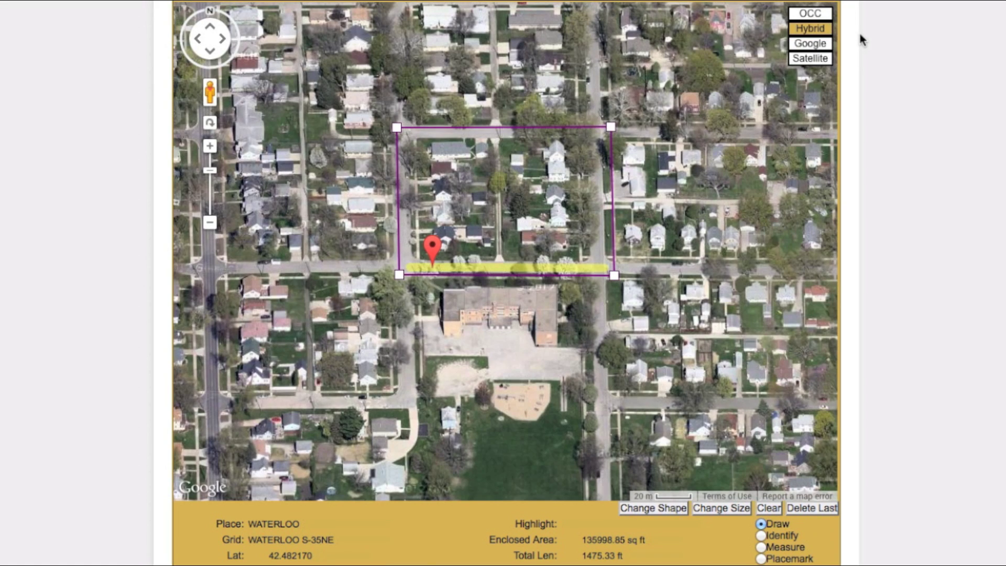
pyautogui.click(209, 224)
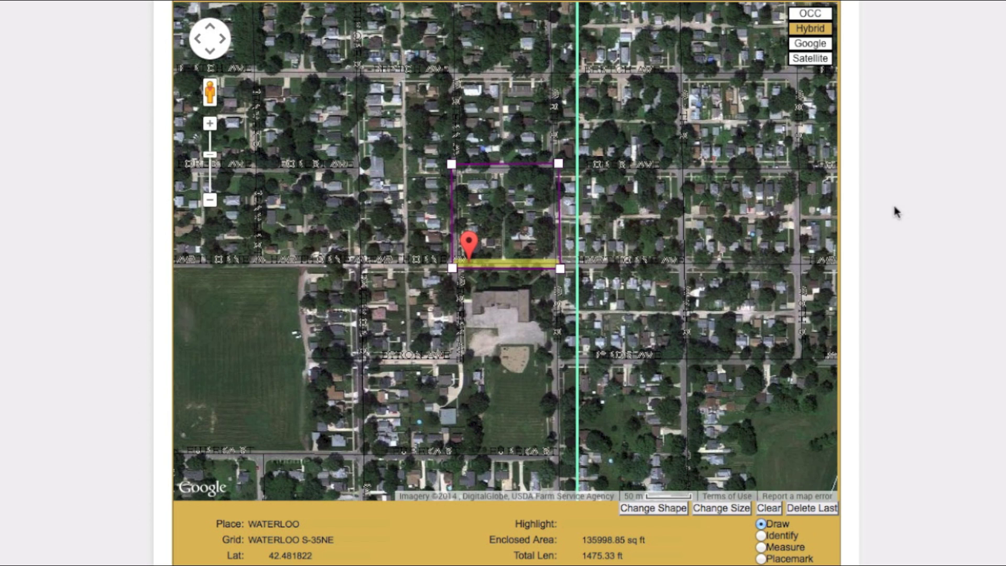
pyautogui.click(812, 14)
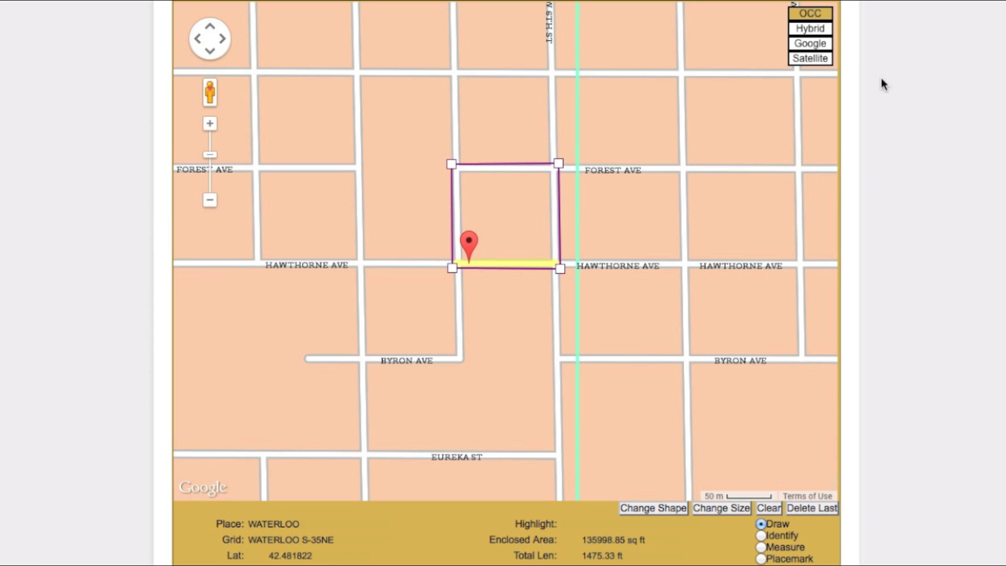
pyautogui.scroll(-5, 883, 84)
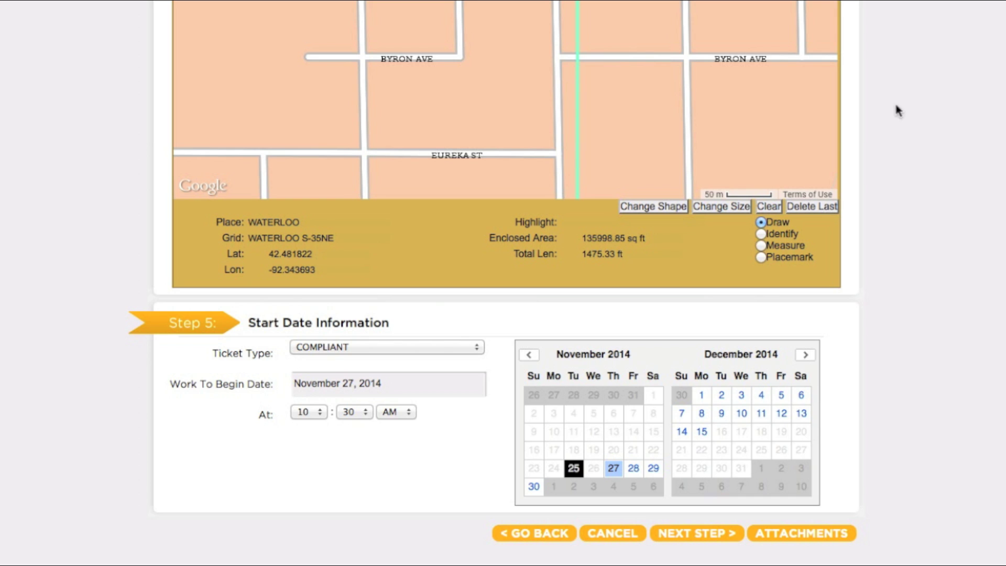
# Set the work start to November 28, 2014 at 09:00 AM and continue
pyautogui.click(635, 470)
pyautogui.click(310, 412)
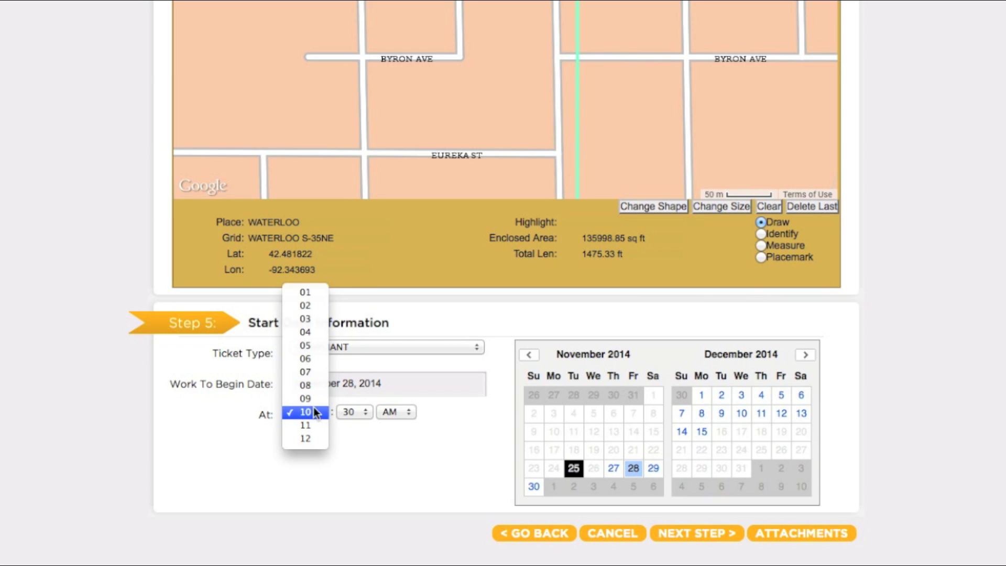
pyautogui.click(313, 399)
pyautogui.click(352, 412)
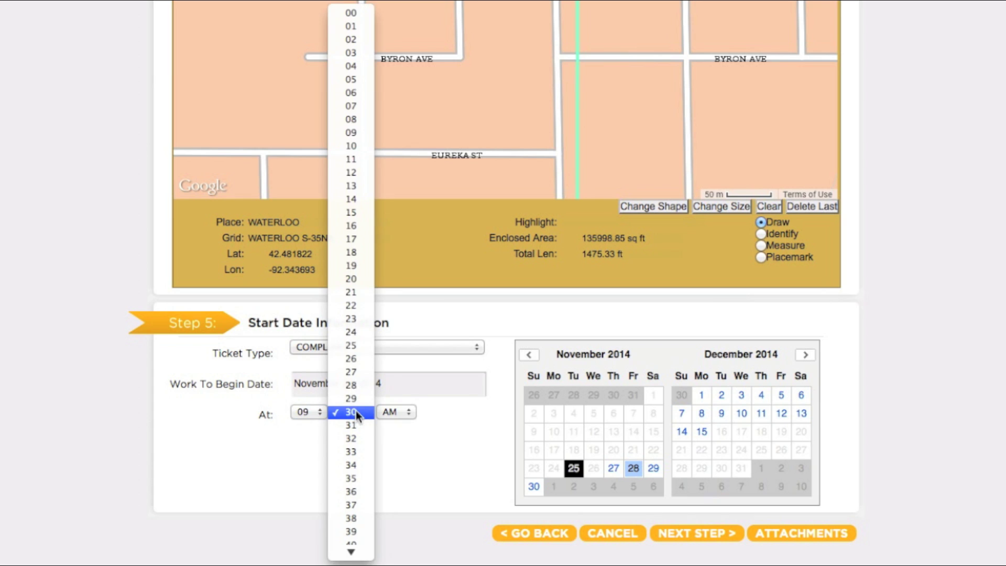
pyautogui.click(338, 13)
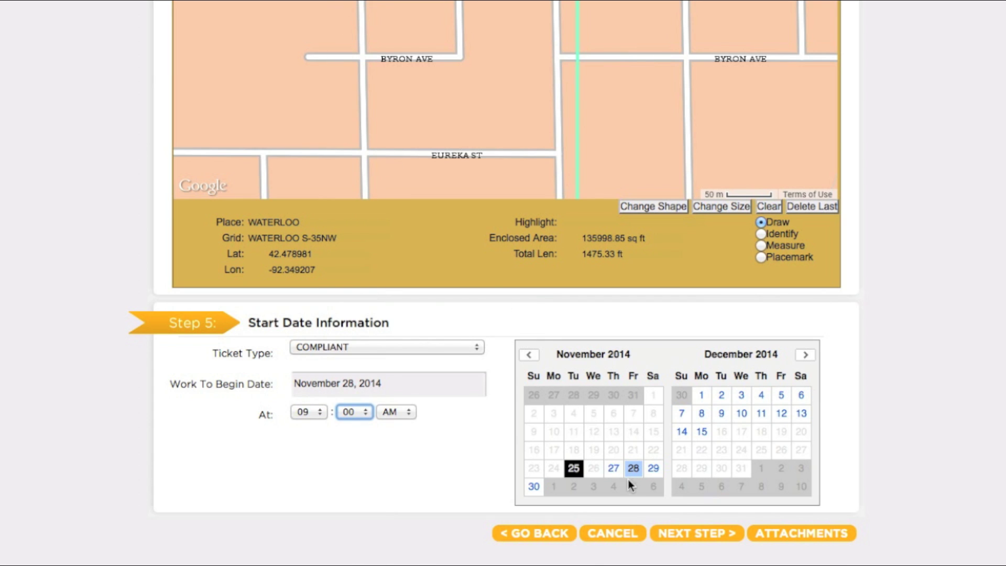
pyautogui.click(696, 541)
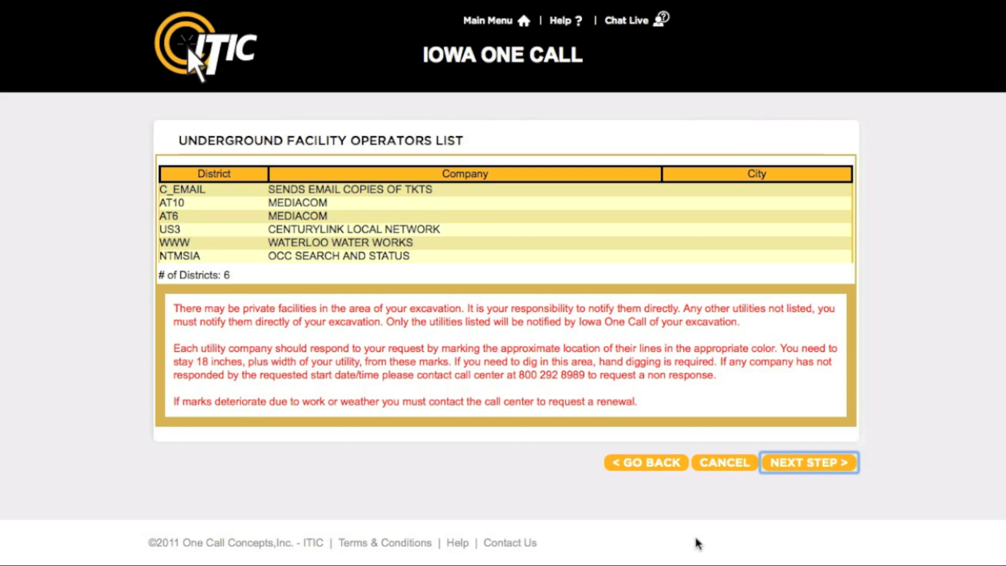
# Submit the ticket after reviewing the Underground Facility Operators List
pyautogui.click(815, 465)
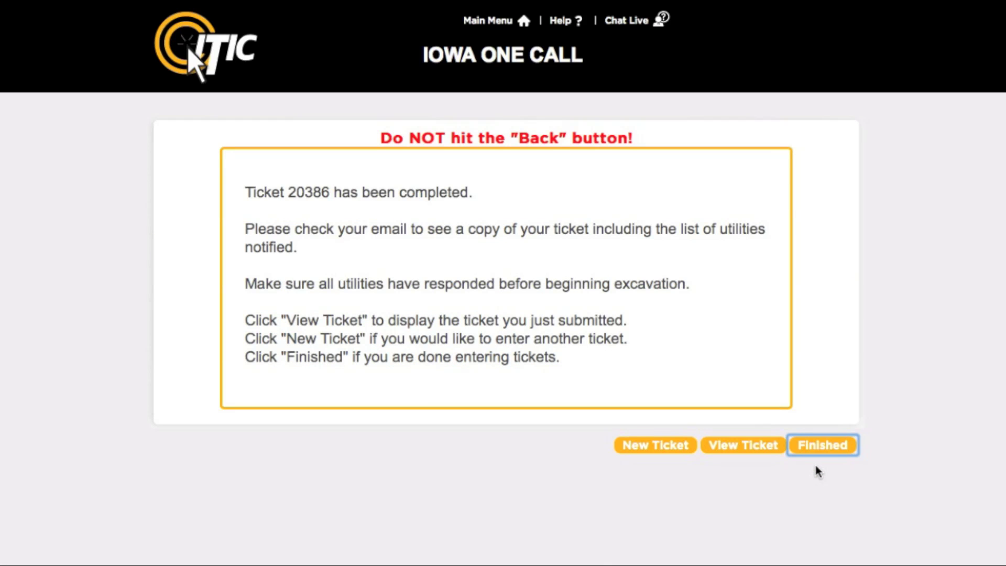